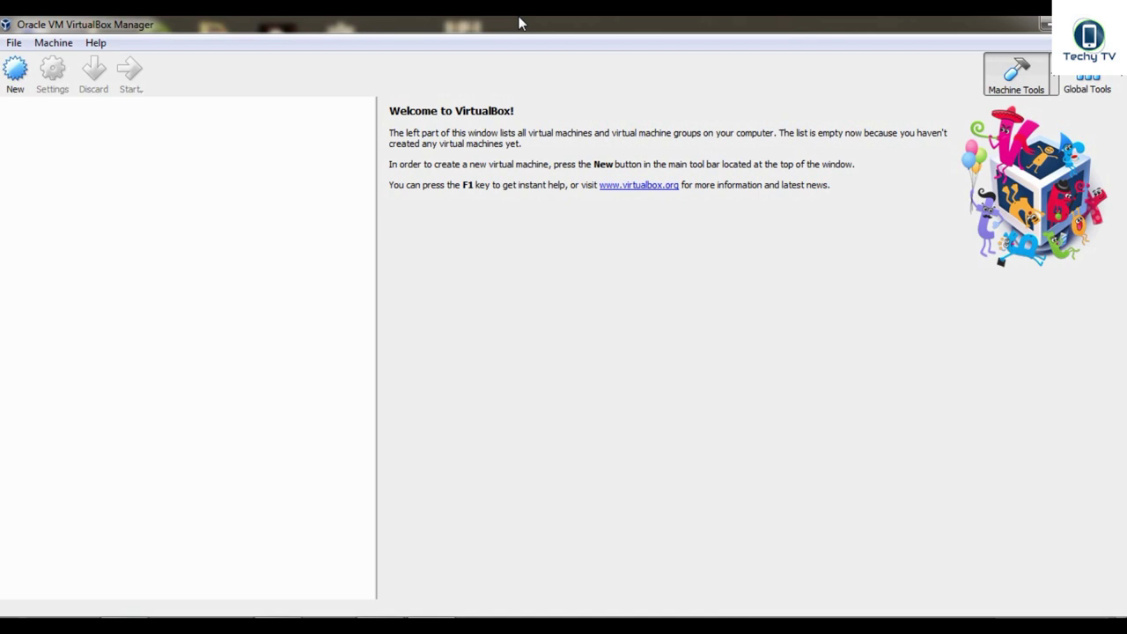
# - Begin a new virtual machine named MS DOS 6.22 and allocate 128 MB of memory to it
pyautogui.click(19, 91)
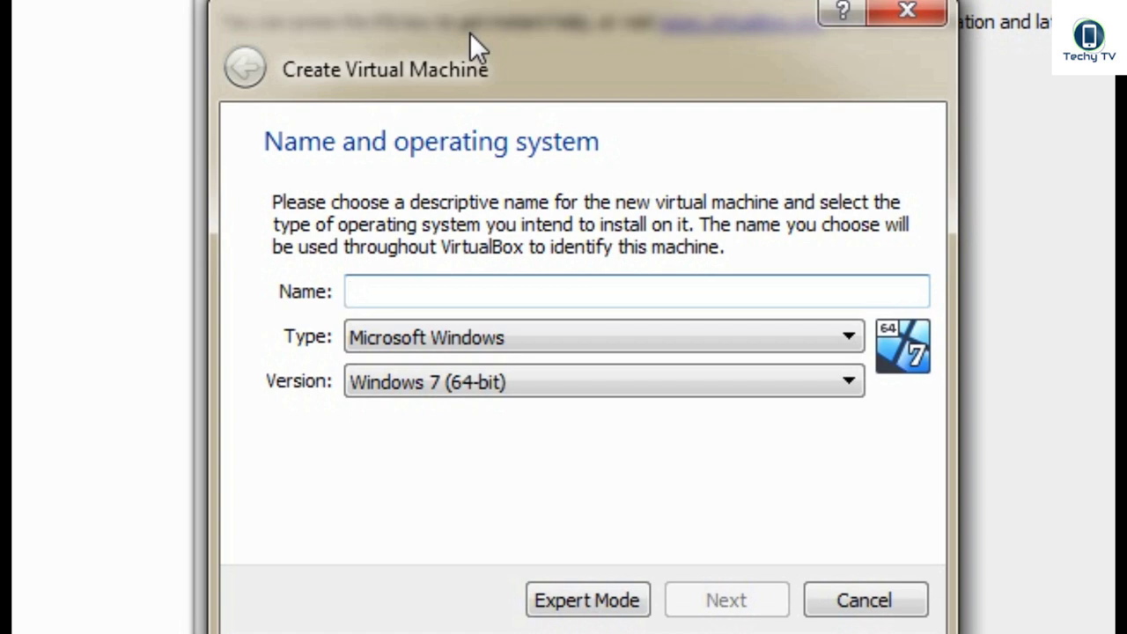
pyautogui.write('MS DOS')
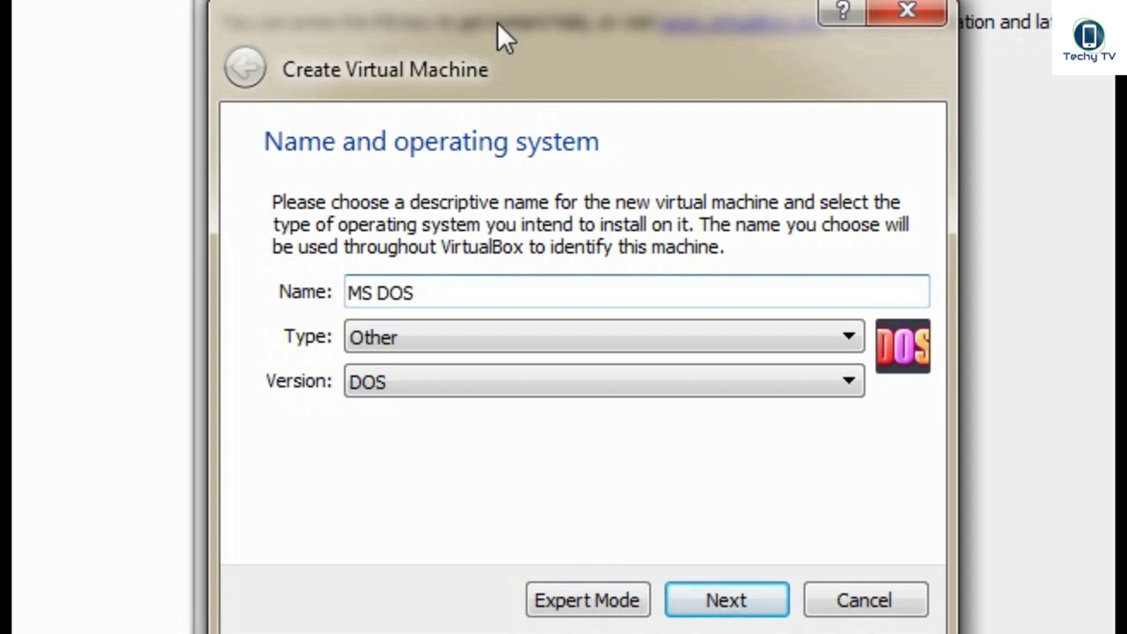
pyautogui.write(' 6.22')
pyautogui.click(762, 618)
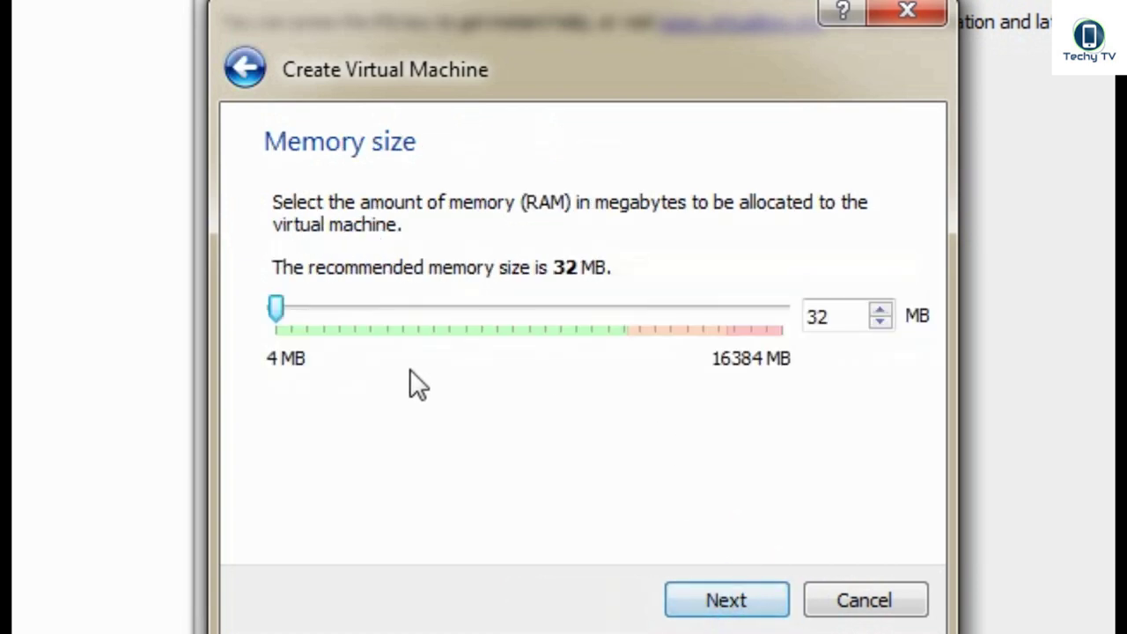
pyautogui.moveTo(273, 308)
pyautogui.mouseDown()
pyautogui.moveTo(298, 311)
pyautogui.moveTo(283, 309)
pyautogui.mouseUp()
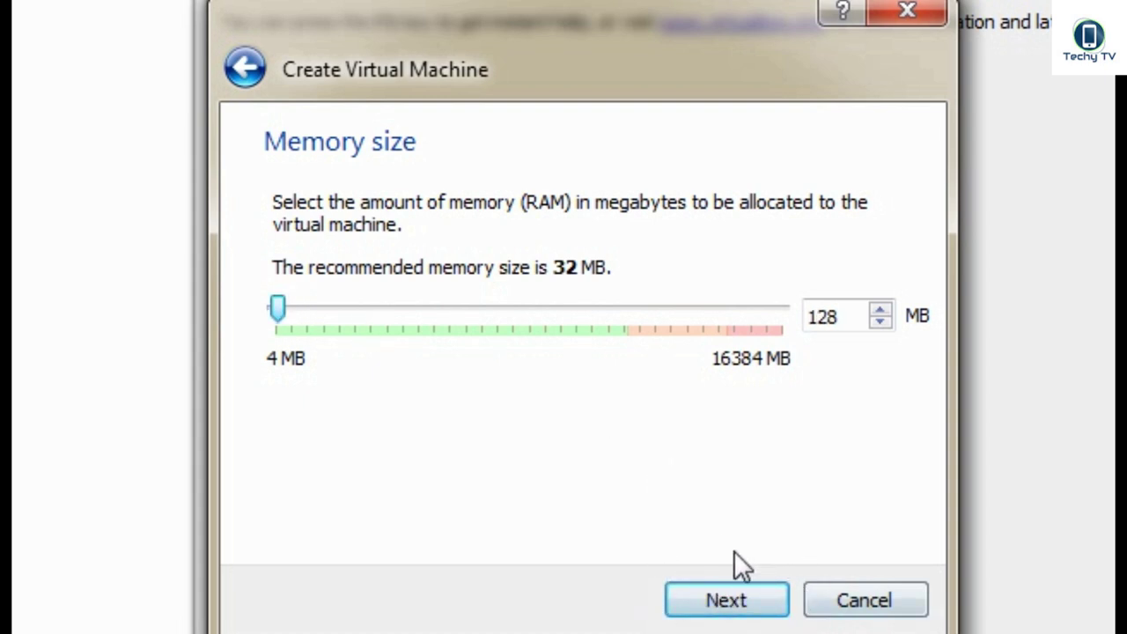
pyautogui.click(724, 601)
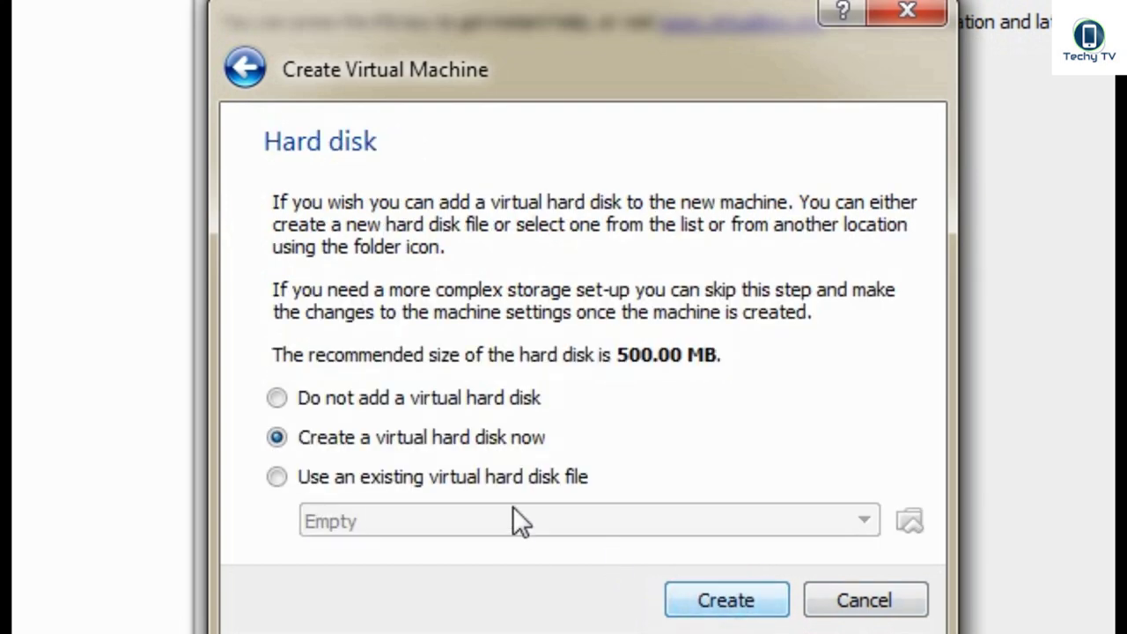
# - Choose to create a new virtual hard disk in VHD format with dynamically allocated storage
pyautogui.click(373, 447)
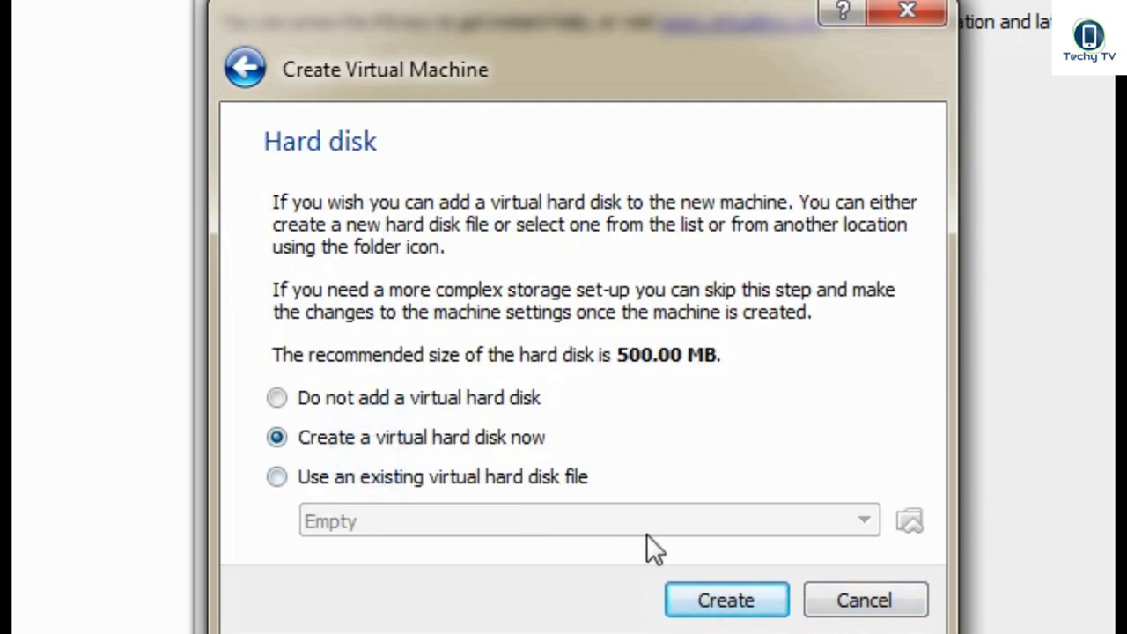
pyautogui.click(727, 604)
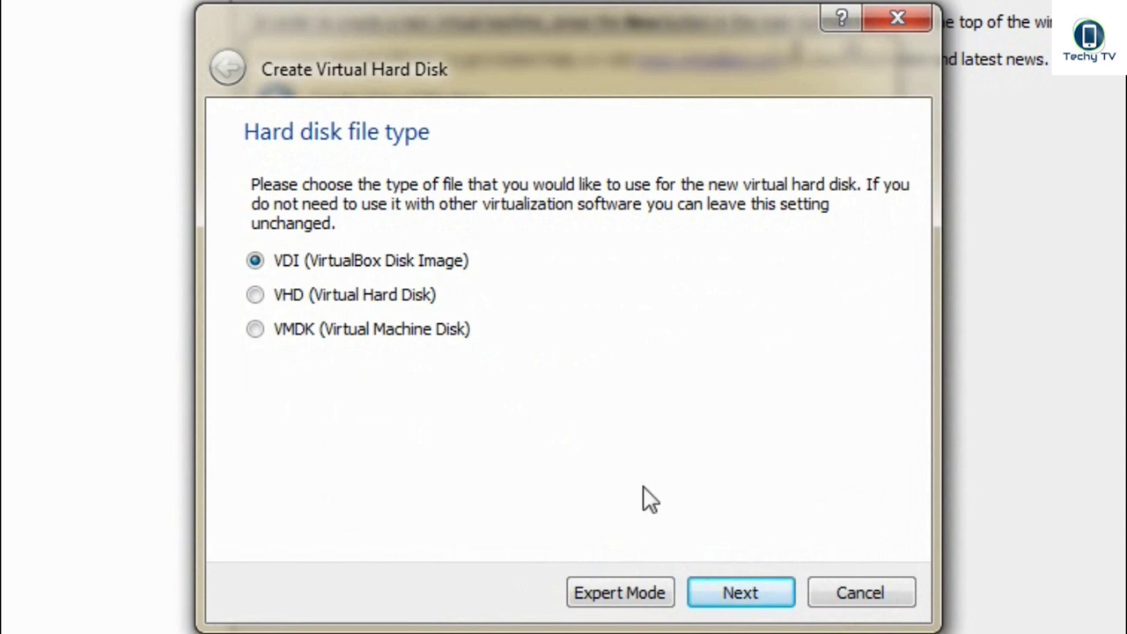
pyautogui.click(317, 295)
pyautogui.click(748, 597)
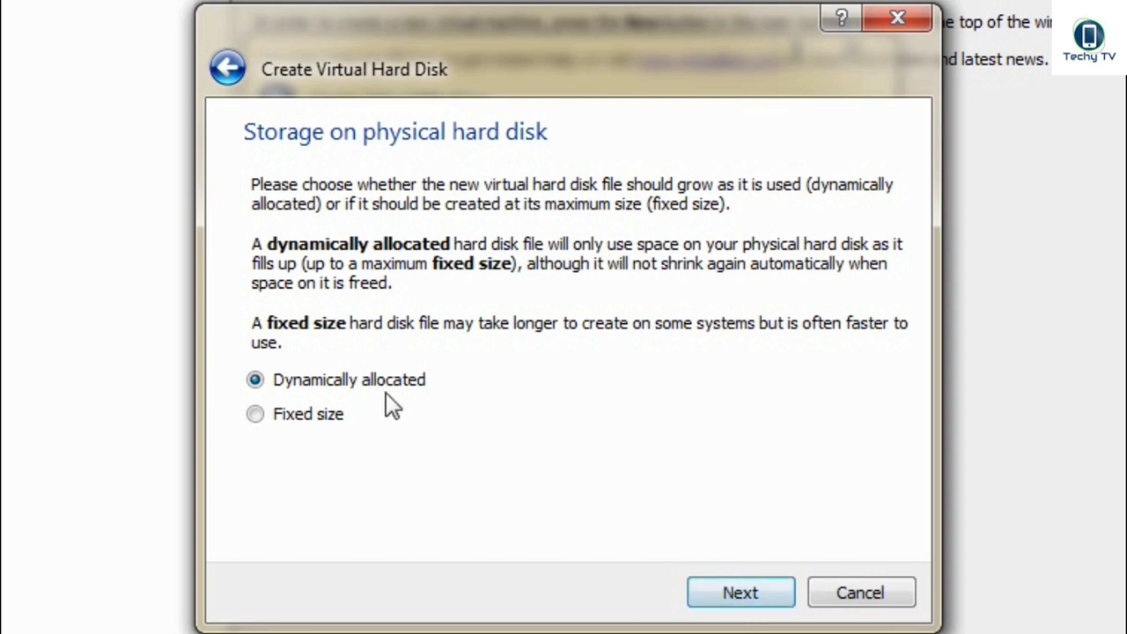
pyautogui.click(284, 382)
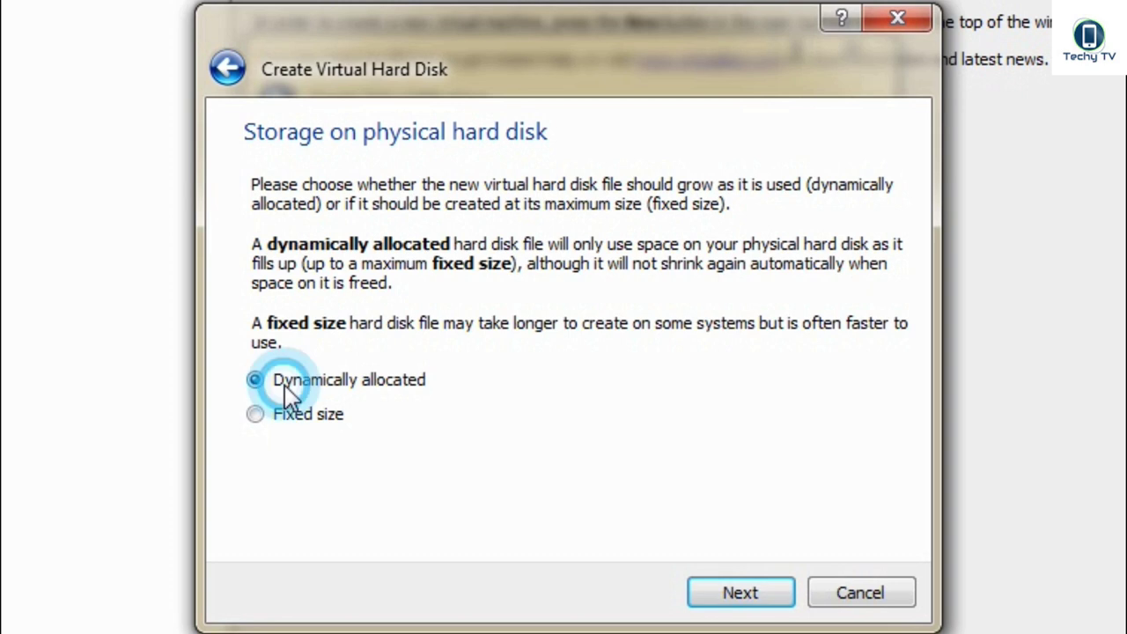
pyautogui.click(724, 588)
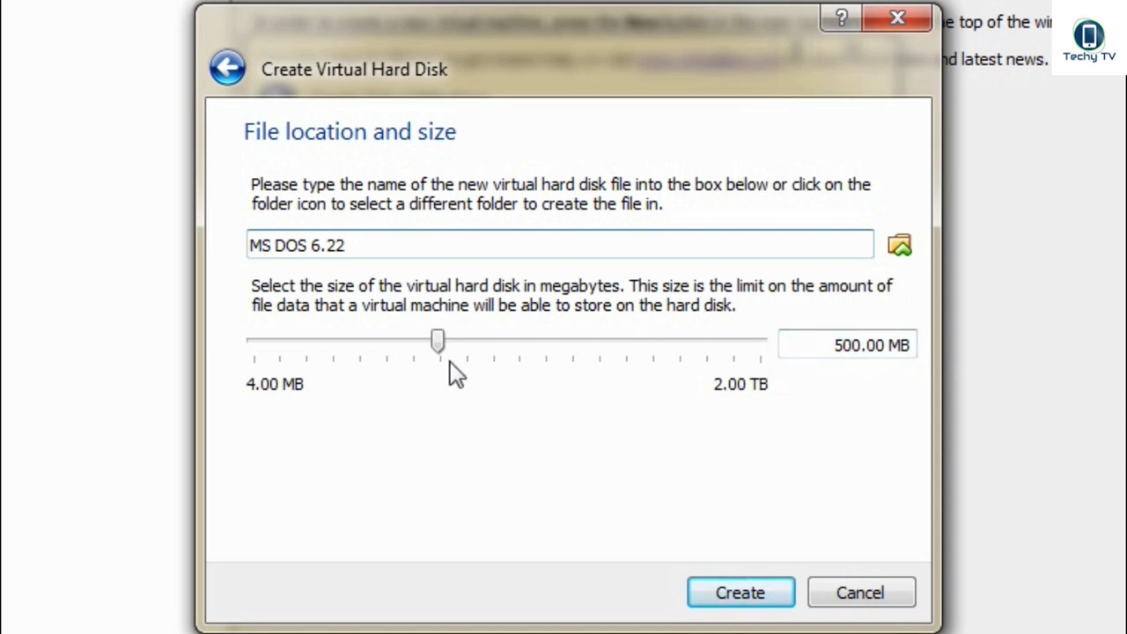
# - Set the virtual hard disk size to 365.18 MB, save it as MS DOS 6.22 in E:\DOS 6.0, and create it
pyautogui.moveTo(440, 349); pyautogui.dragTo(426, 348)
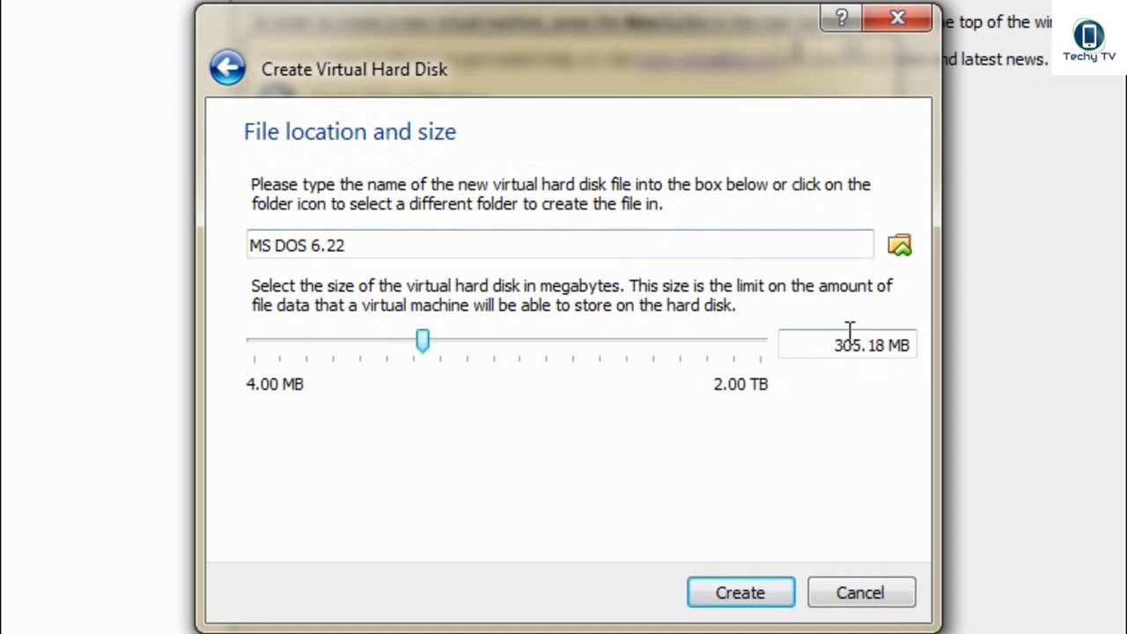
pyautogui.click(902, 249)
pyautogui.moveTo(402, 268); pyautogui.dragTo(396, 395)
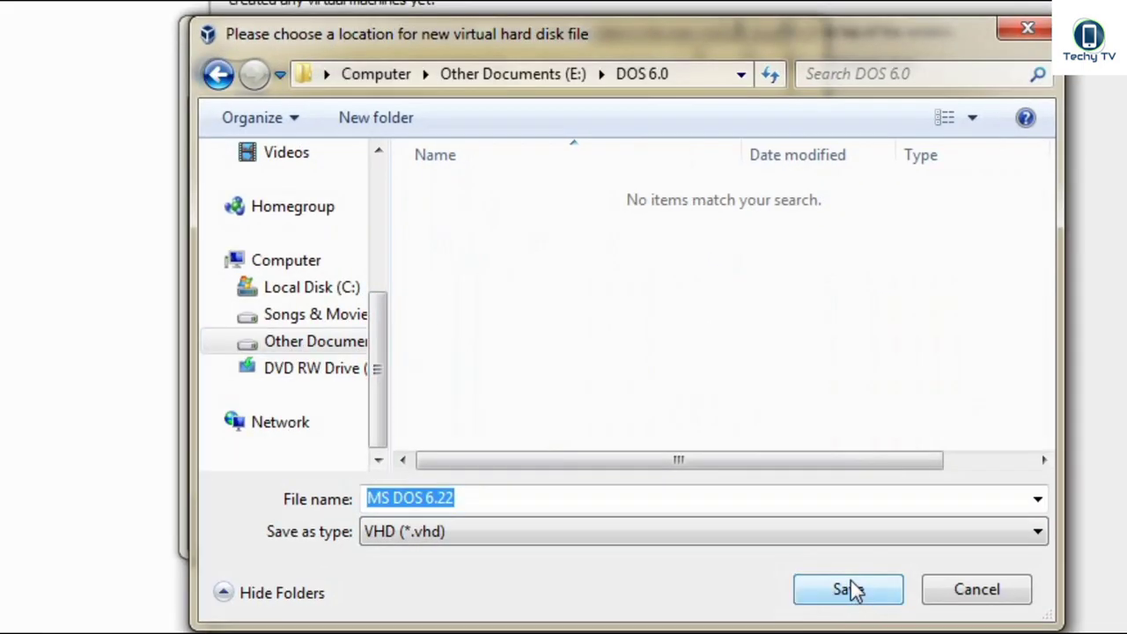
pyautogui.click(851, 594)
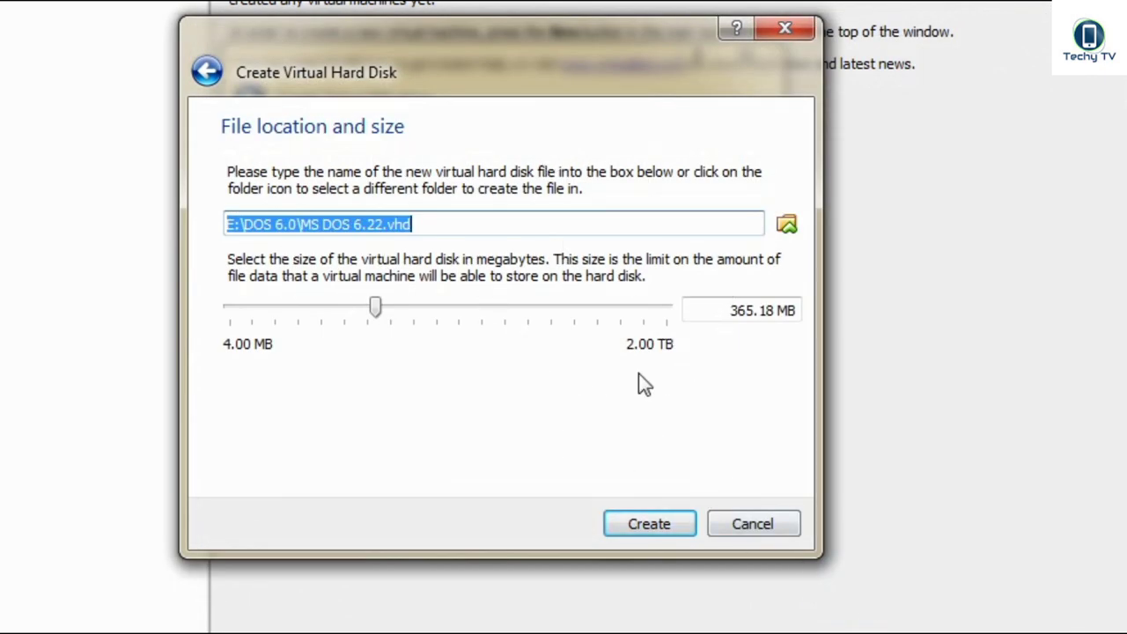
pyautogui.click(659, 521)
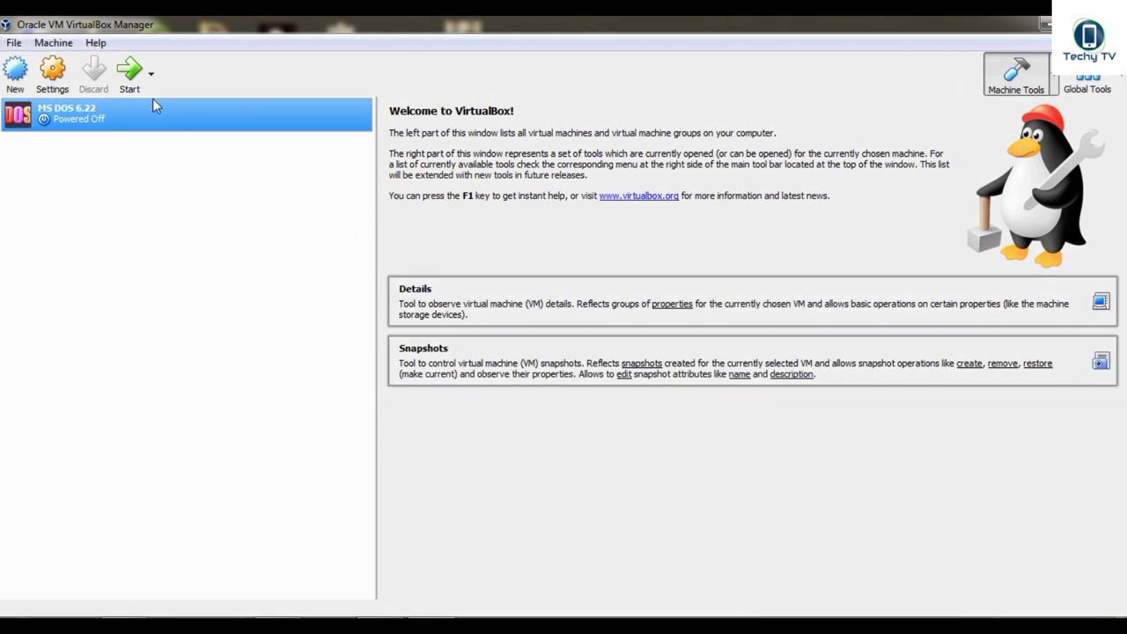
# - In the MS DOS 6.22 machine's storage settings, open the virtual floppy disk file chooser for the empty floppy drive
pyautogui.click(58, 82)
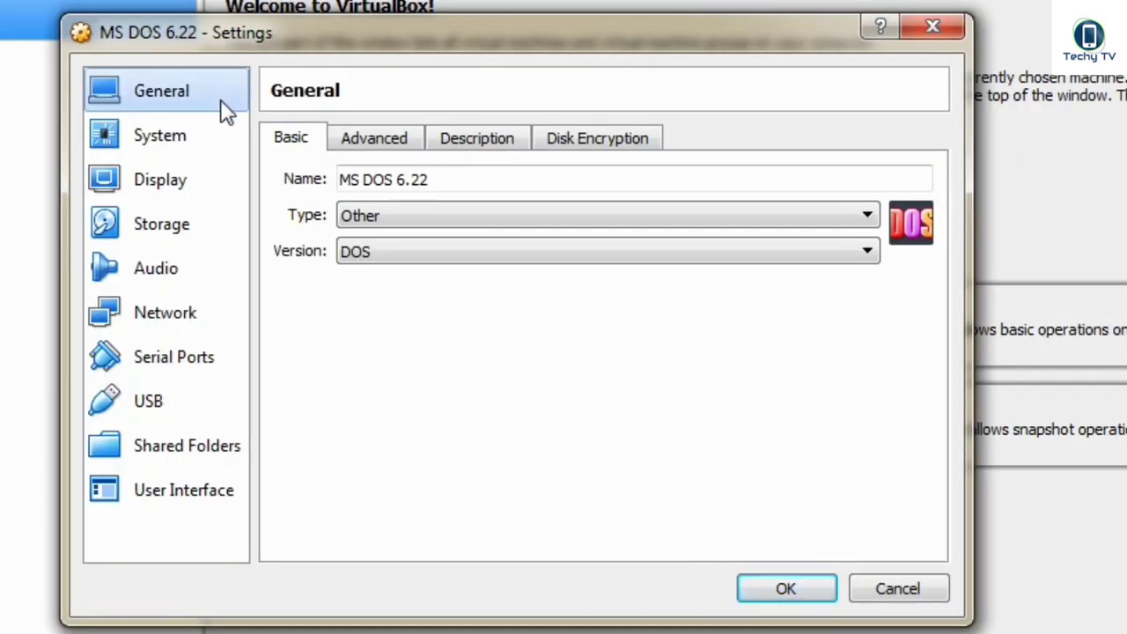
pyautogui.click(182, 234)
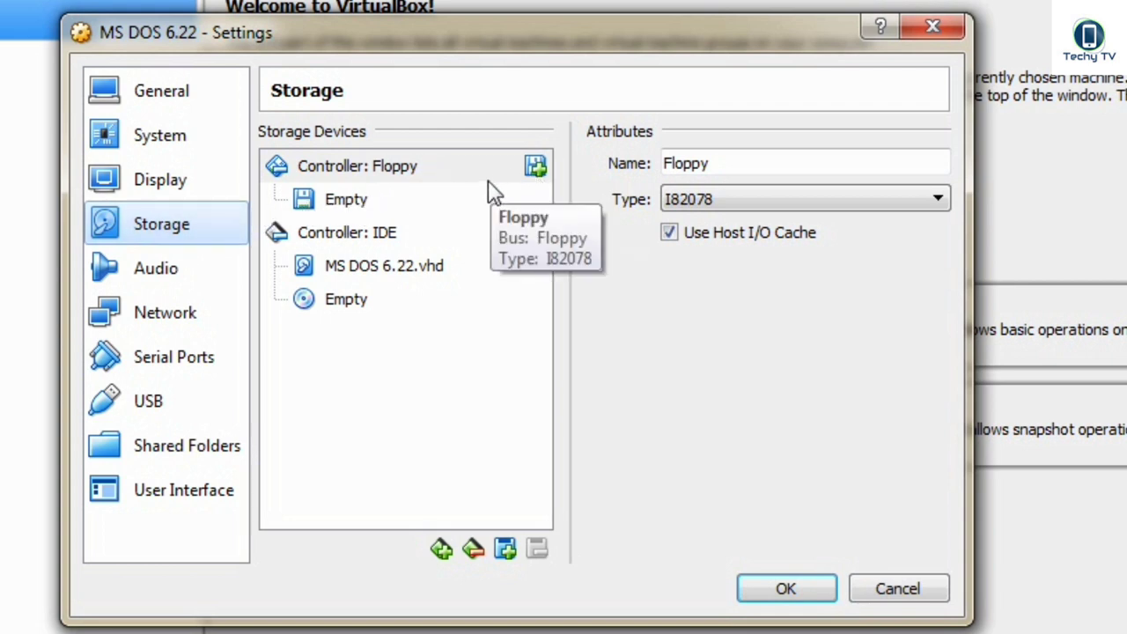
pyautogui.click(444, 199)
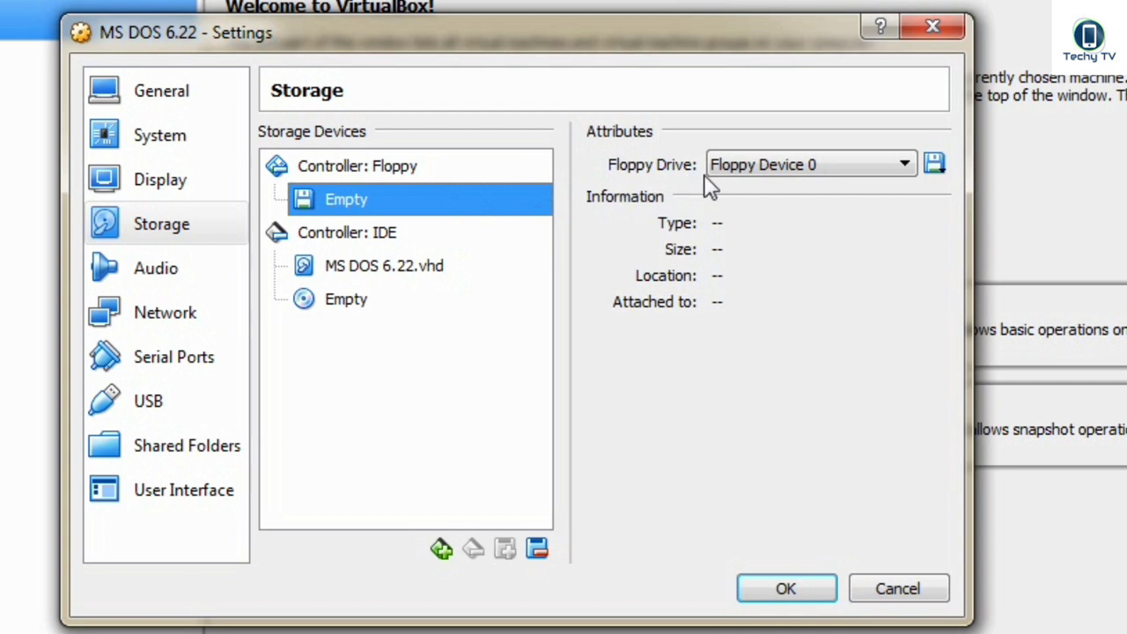
pyautogui.click(934, 163)
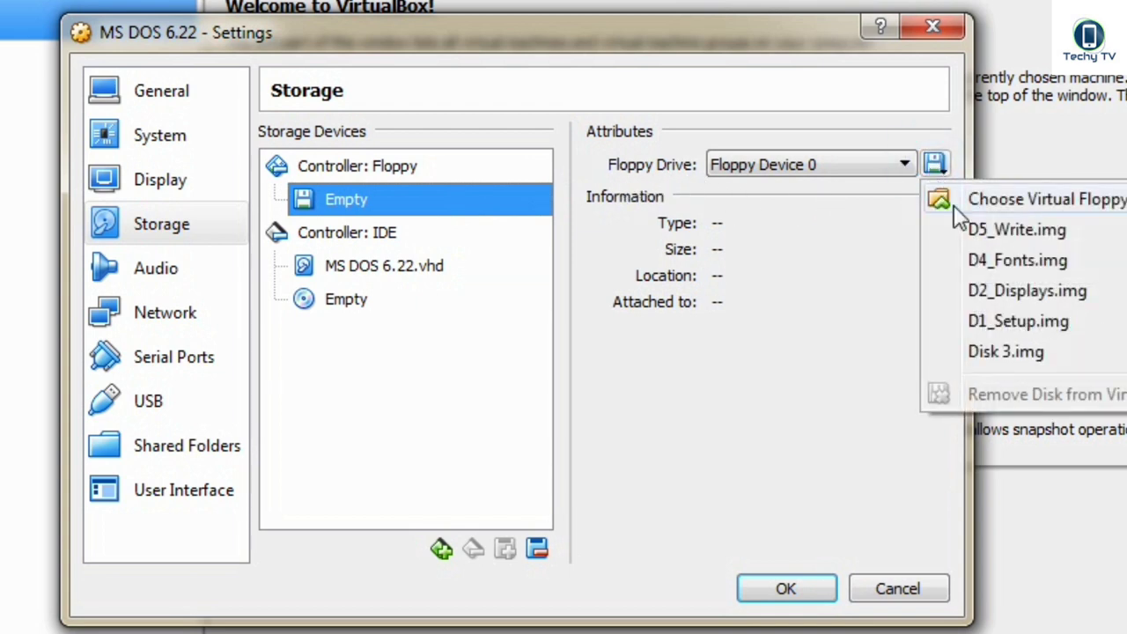
pyautogui.click(999, 201)
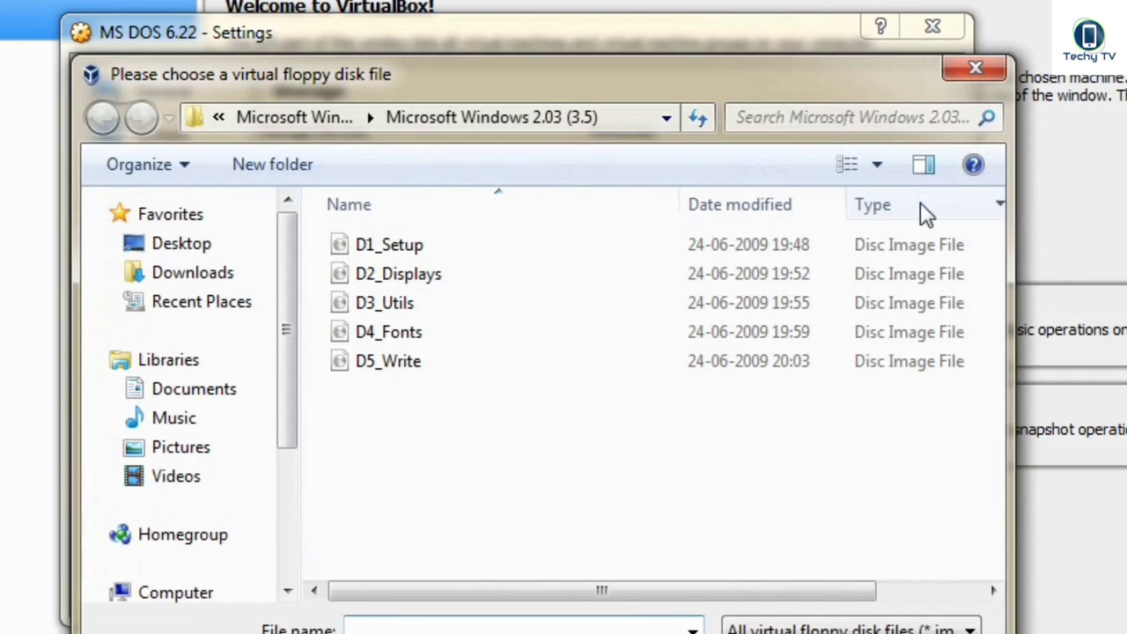
# - Load Disk 1 from the desktop's MS-DOS 6.22 folder into the floppy drive and save the machine settings
pyautogui.click(163, 246)
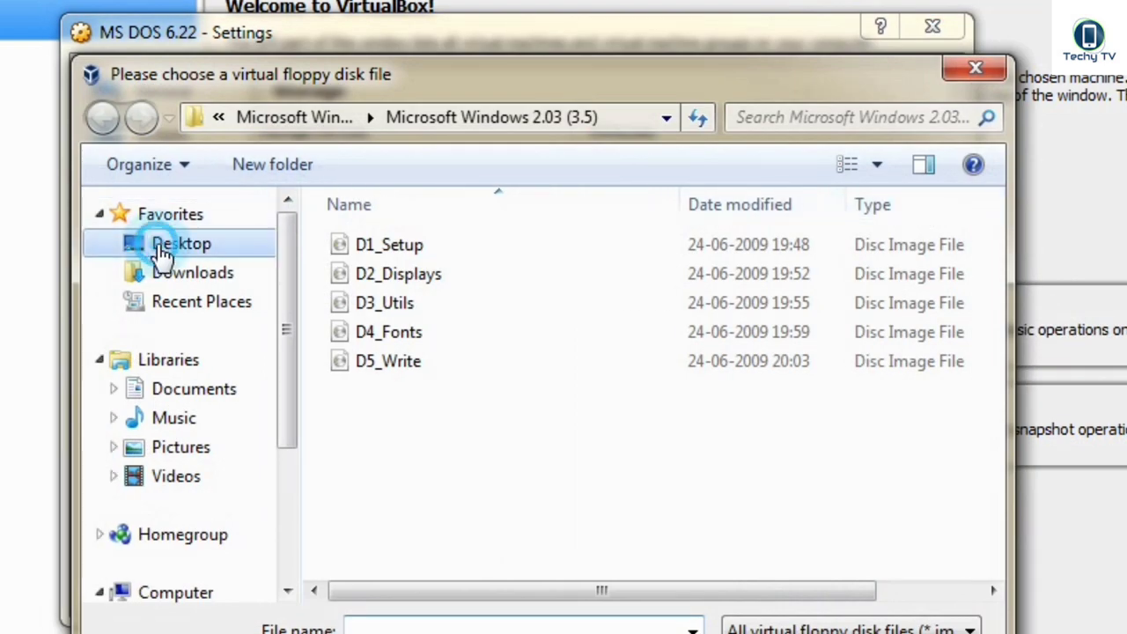
pyautogui.moveTo(1006, 364); pyautogui.dragTo(990, 576)
pyautogui.click(682, 500)
pyautogui.click(434, 377)
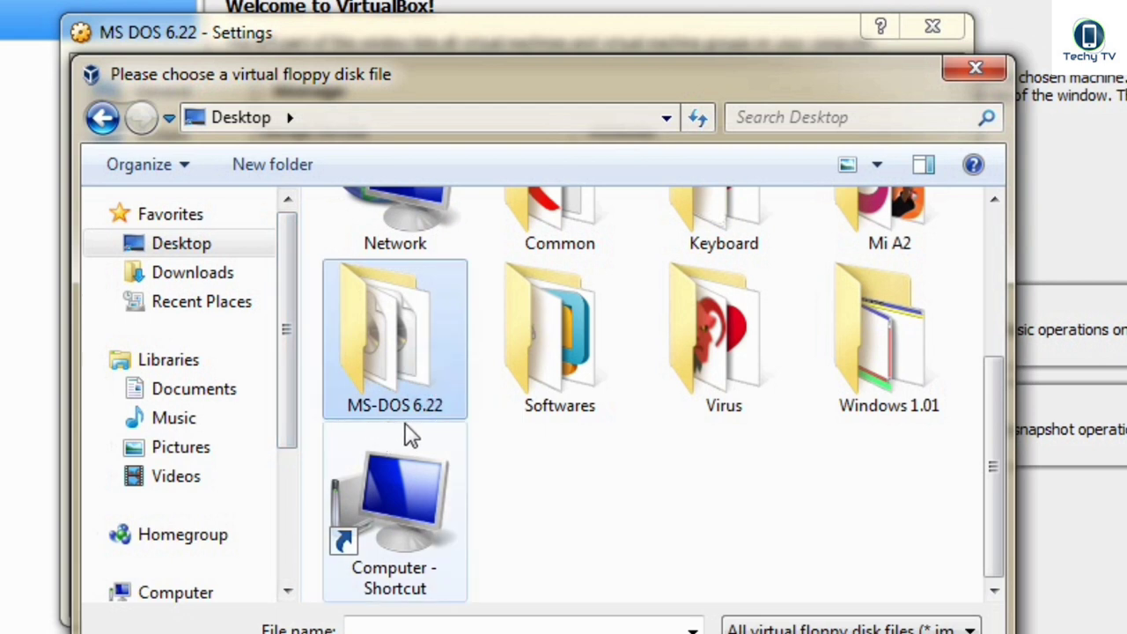
pyautogui.doubleClick(405, 343)
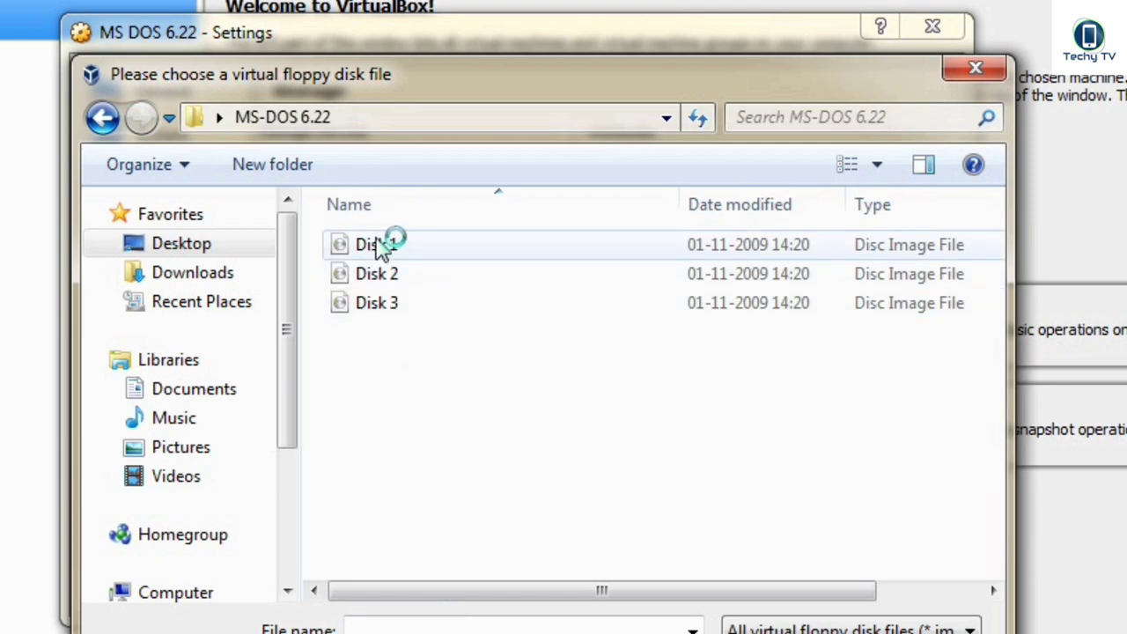
pyautogui.click(407, 250)
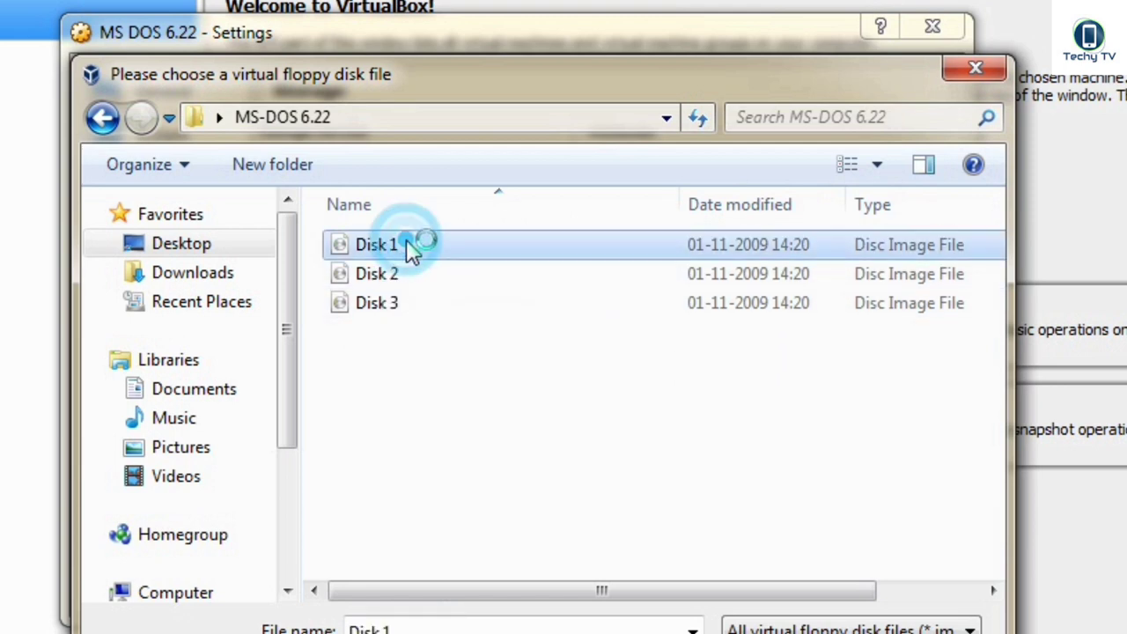
pyautogui.click(766, 632)
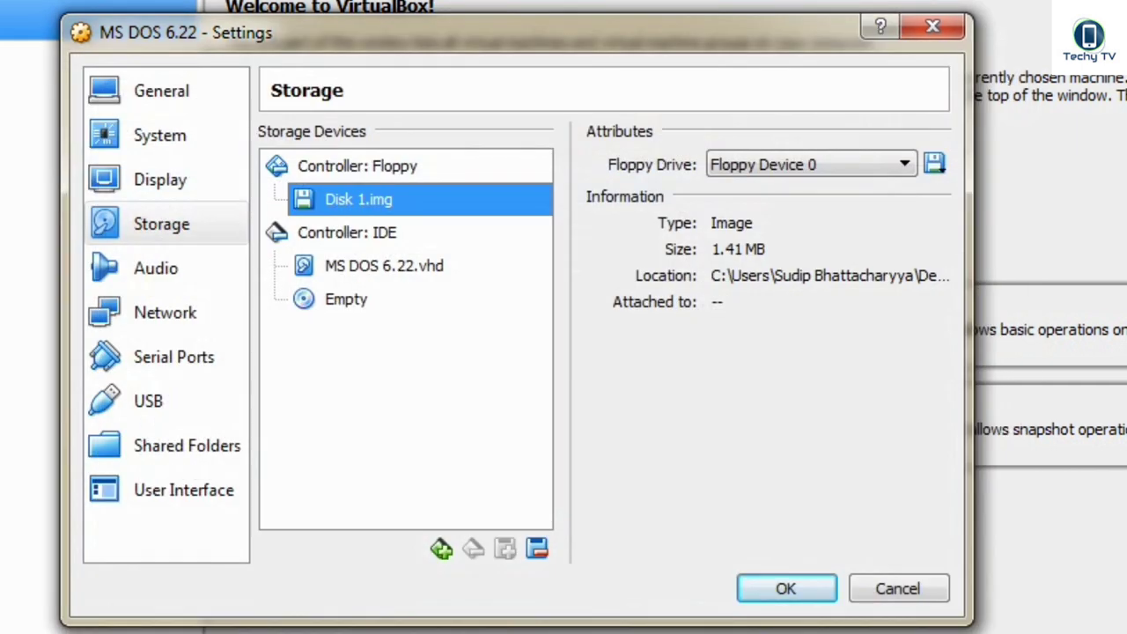
pyautogui.click(787, 590)
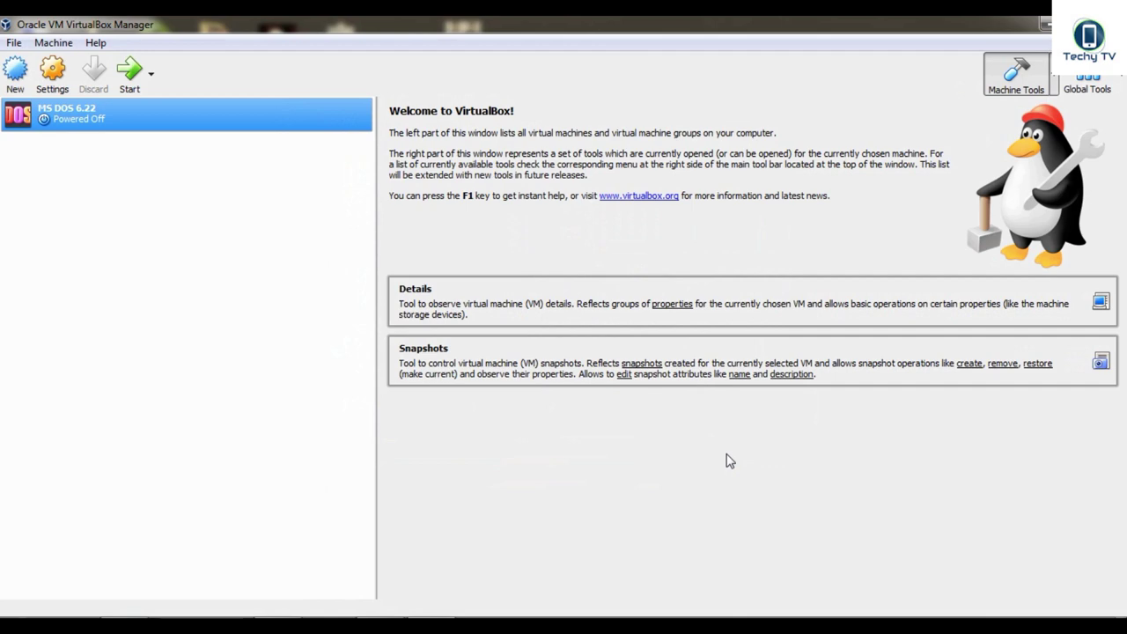
# - Start the MS DOS 6.22 machine, dismiss the capture notices, and continue past the MS-DOS Setup welcome screen
pyautogui.click(131, 74)
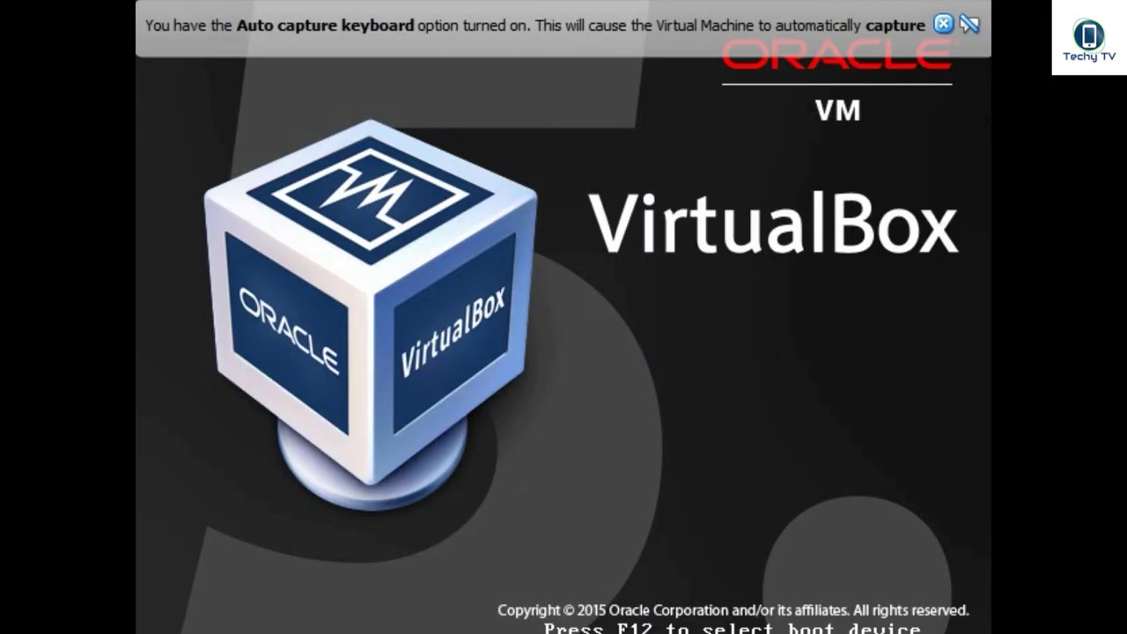
pyautogui.click(944, 25)
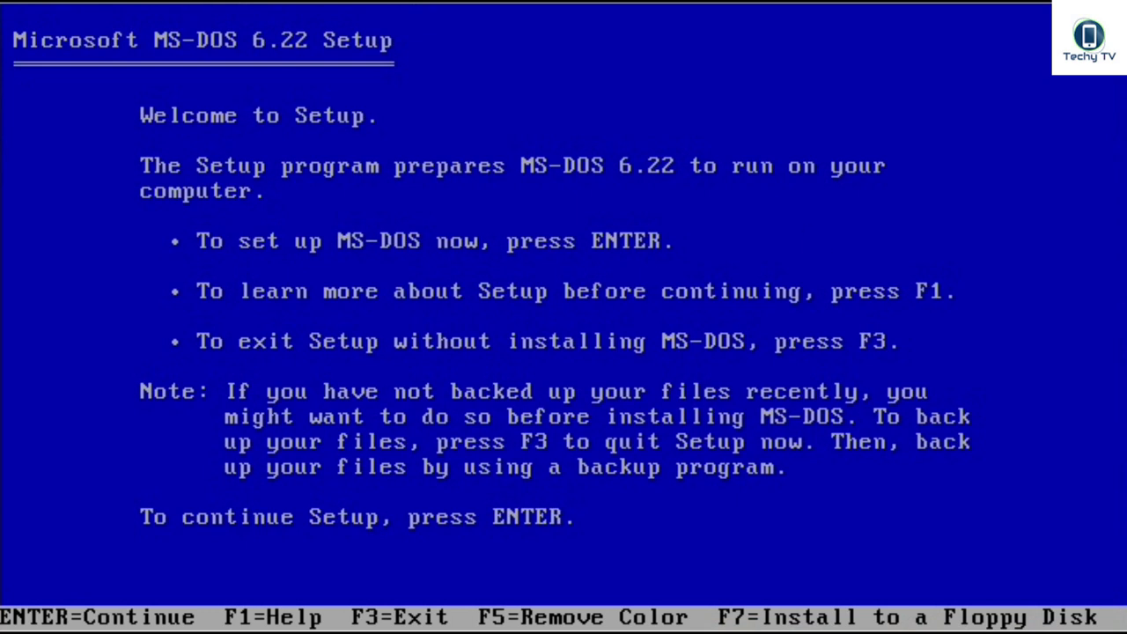
pyautogui.click(993, 23)
pyautogui.press('Return')
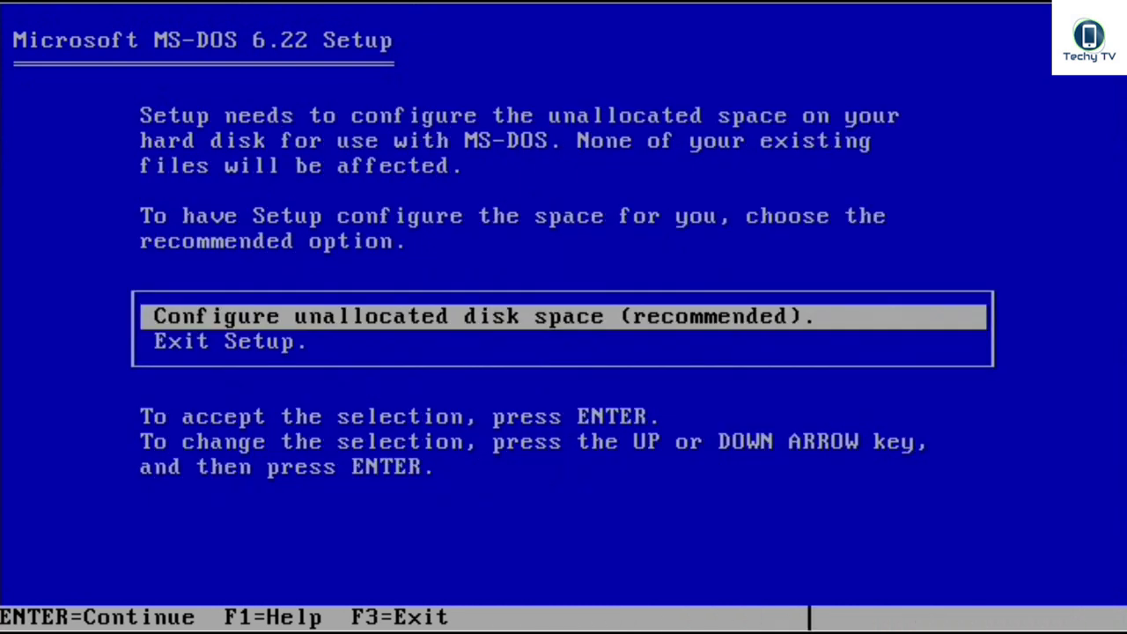